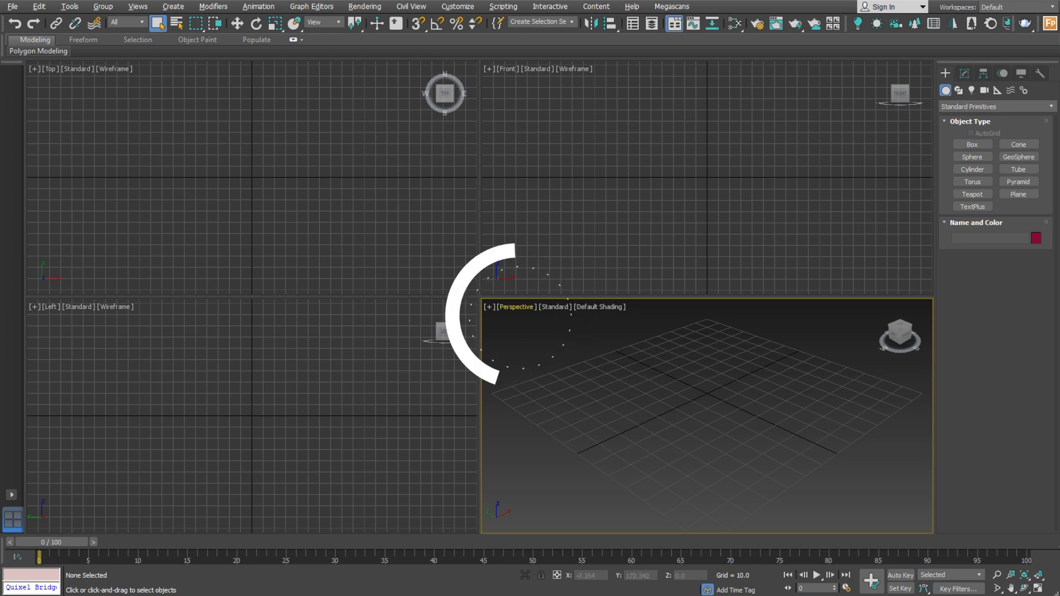
Step: Switch the Perspective viewport through the Top, Left and Orthographic views, return it to Perspective and orbit the grid
left_click(515, 307)
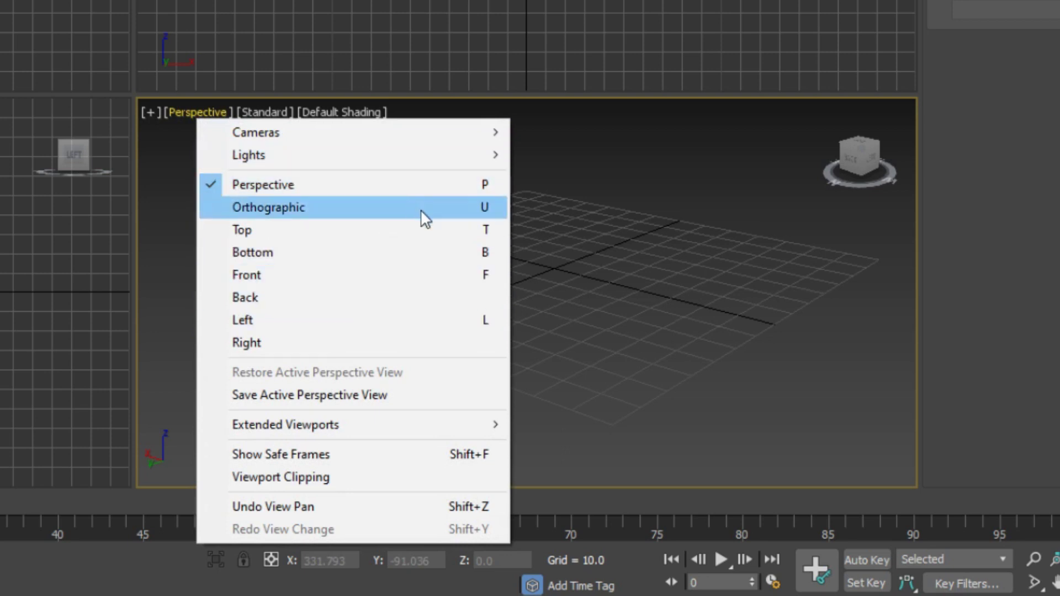
left_click(582, 273)
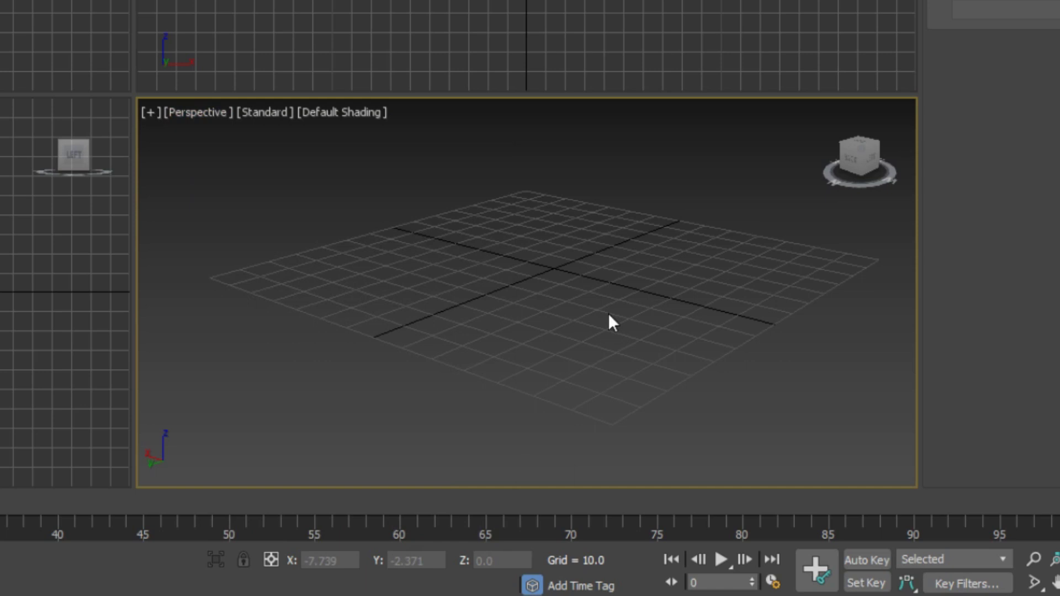
key("t")
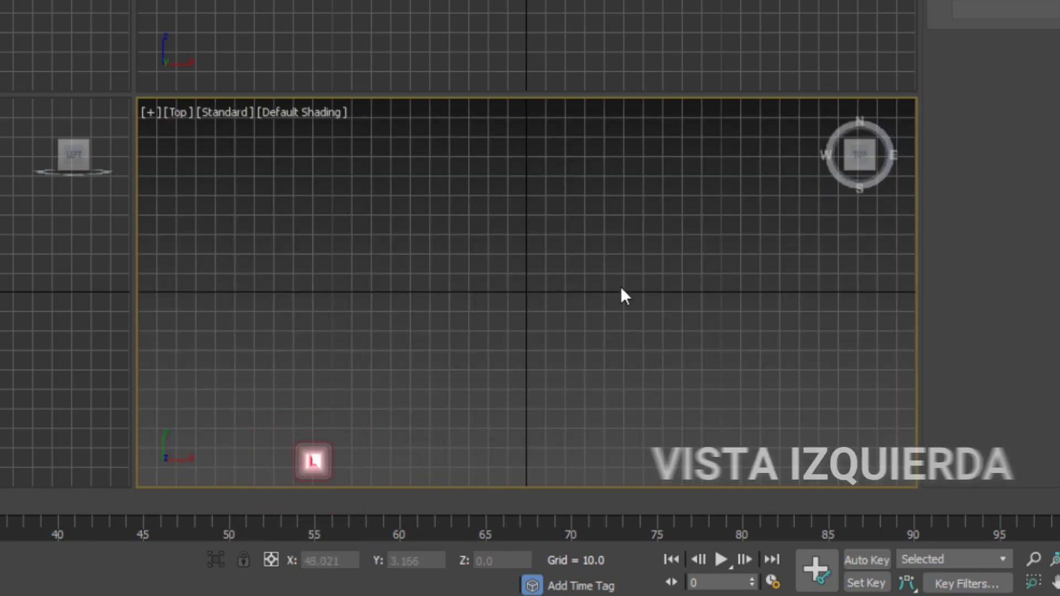
key("l")
key("u")
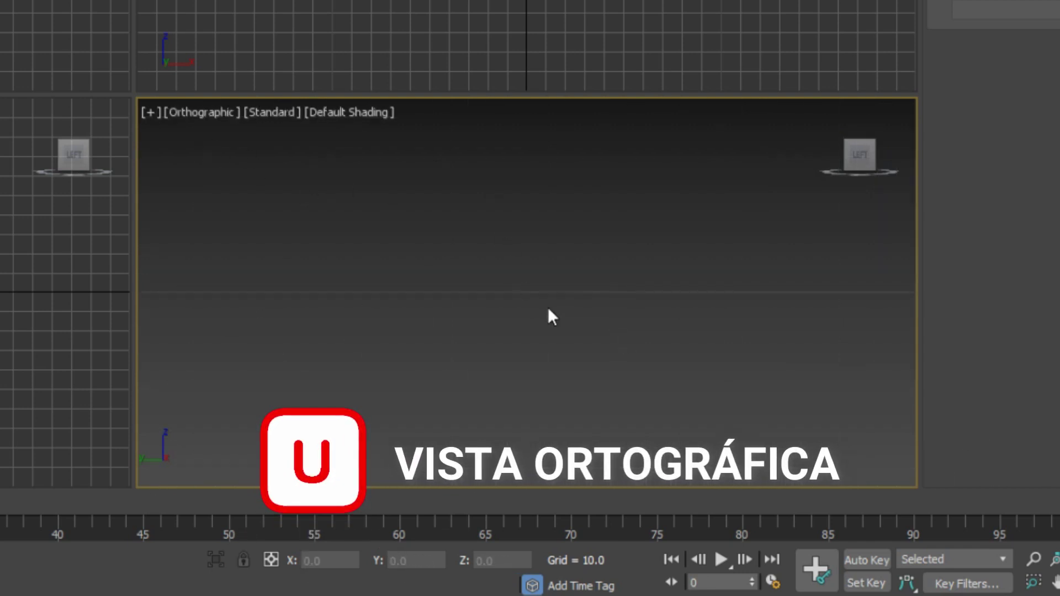
key("p")
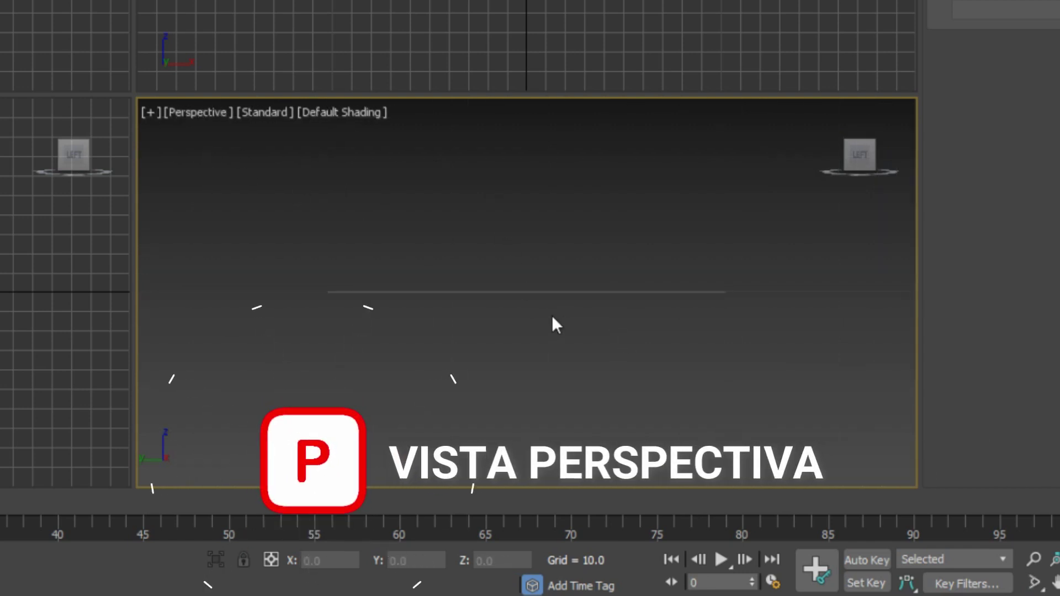
middle_click_drag(519, 317, 575, 366)
scroll(557, 349, "up", 3)
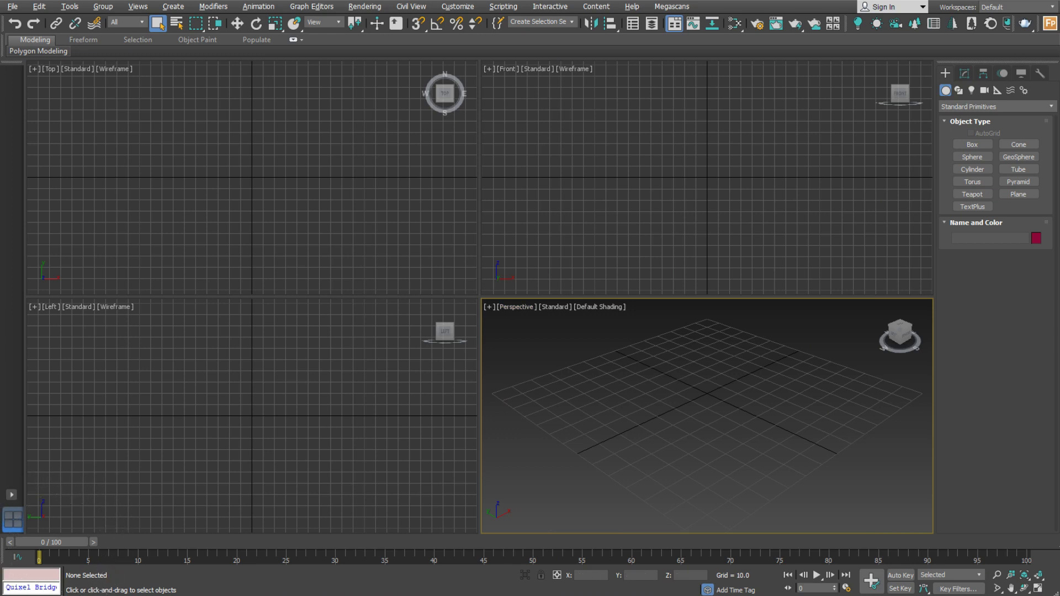
Step: Add two three-viewport layouts, finishing with the one that has a wide Top viewport above Front and Left
left_click(11, 495)
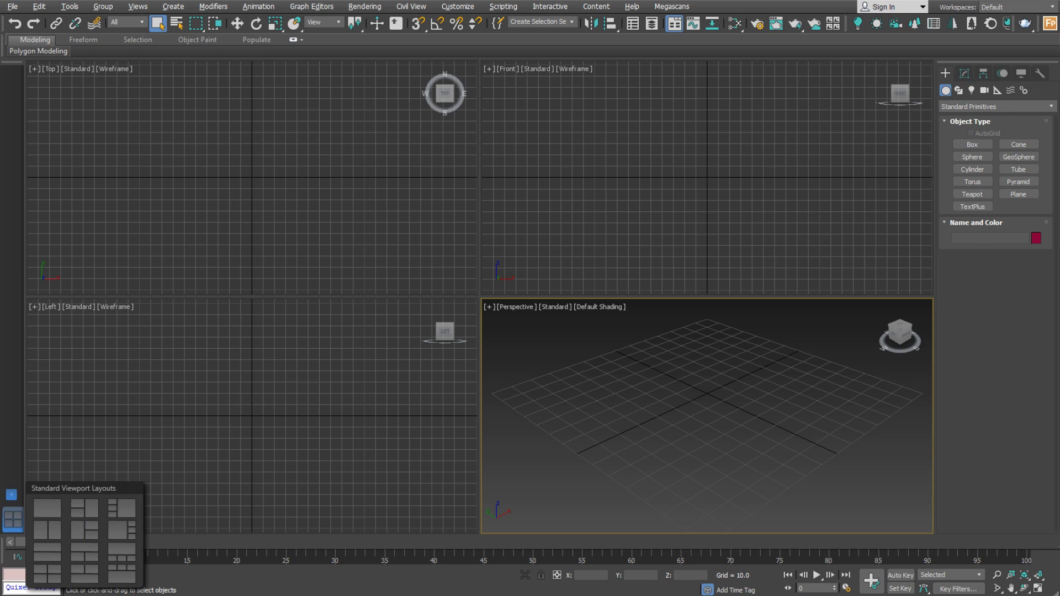
left_click(85, 530)
left_click(11, 468)
left_click(84, 526)
Step: Activate the three viewports of the new layout one after another, finishing with the wide Top viewport
left_click(464, 259)
left_click(409, 364)
left_click(536, 370)
left_click(436, 270)
left_click(408, 359)
left_click(532, 365)
left_click(489, 248)
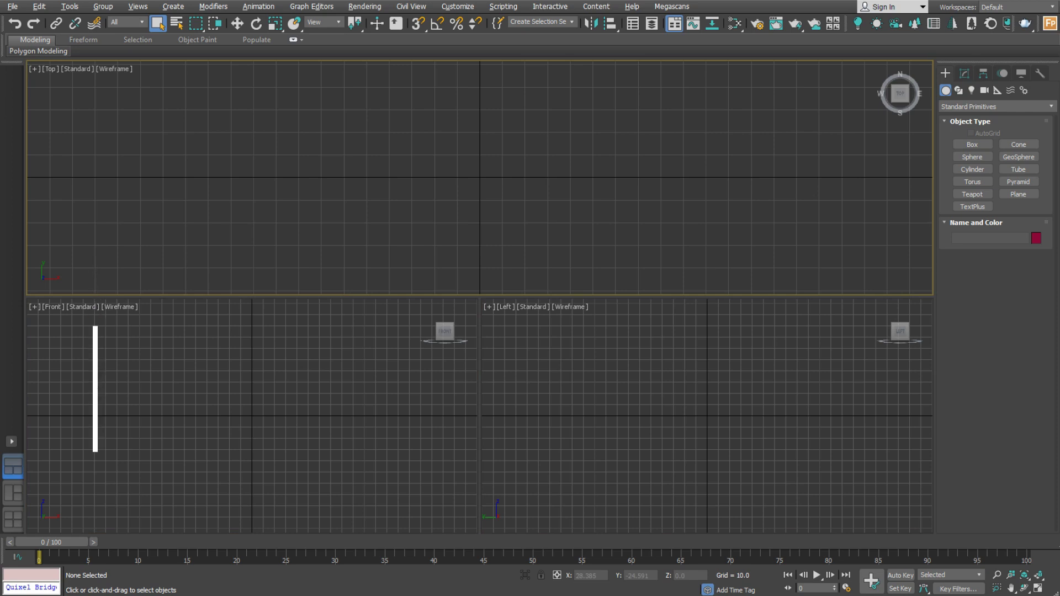
Step: Toggle the Top viewport between maximized and the three-viewport layout several times, finishing with all three viewports shown
key("alt+w")
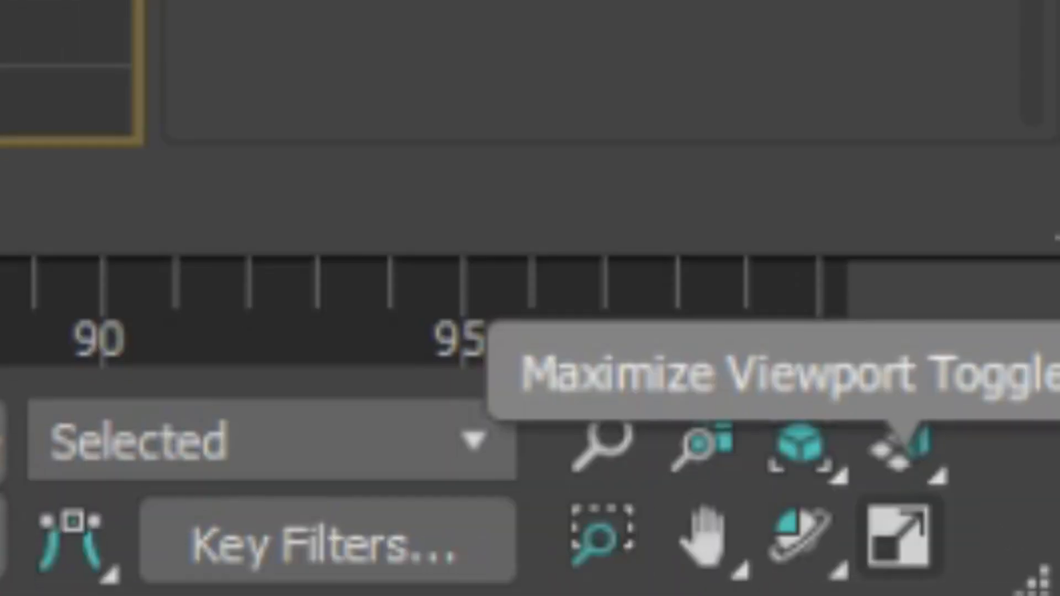
left_click(899, 536)
left_click(899, 536)
left_click(899, 536)
left_click(898, 536)
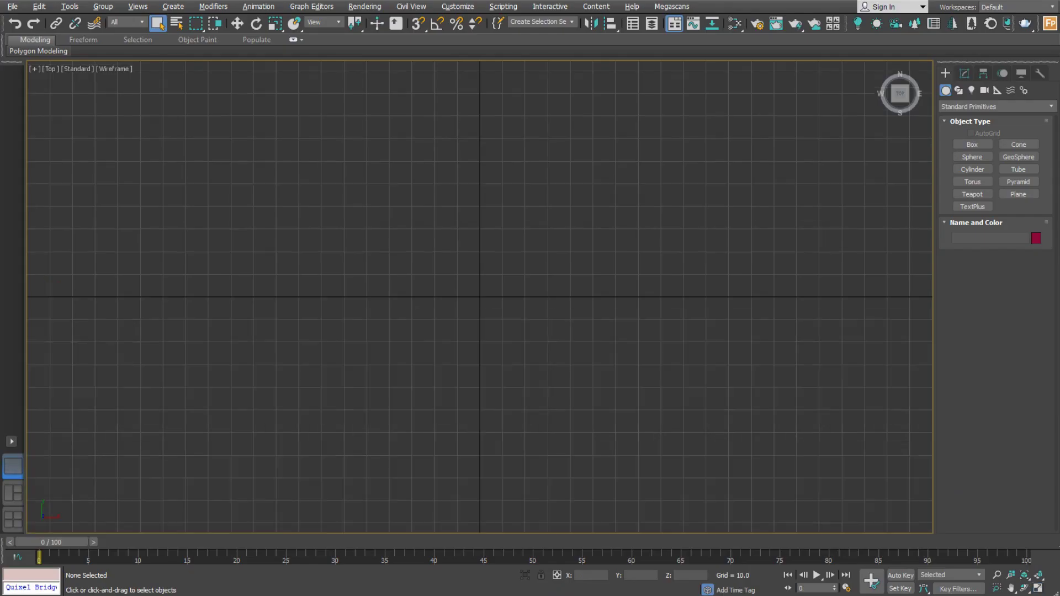
key("alt+w")
key("alt+w")
key("alt+w")
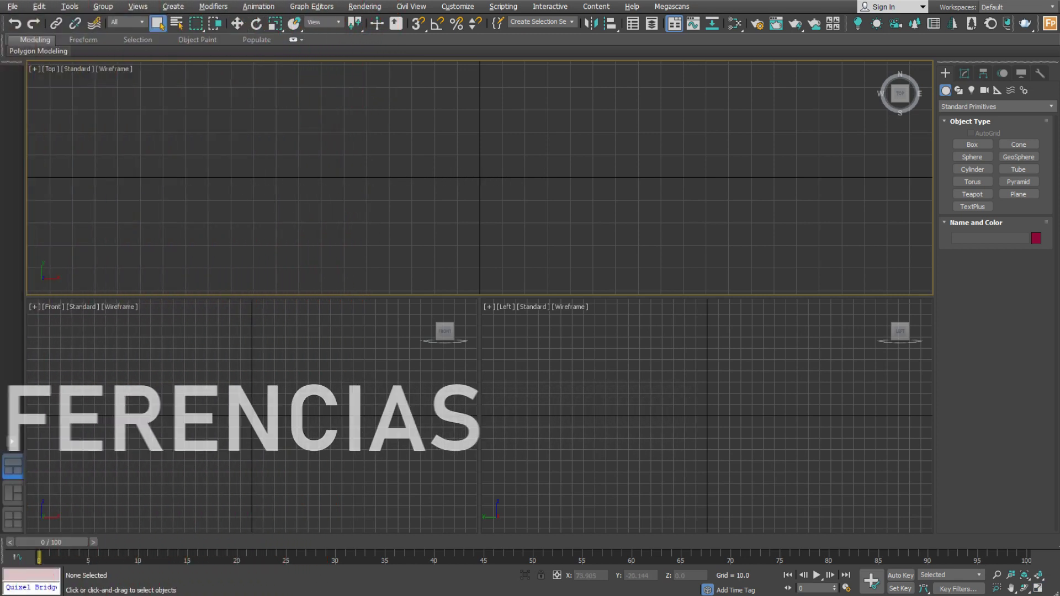
Step: In the general preferences, set the scene undo levels to 250 and the color selector to Corona Improved Picker
left_click(458, 7)
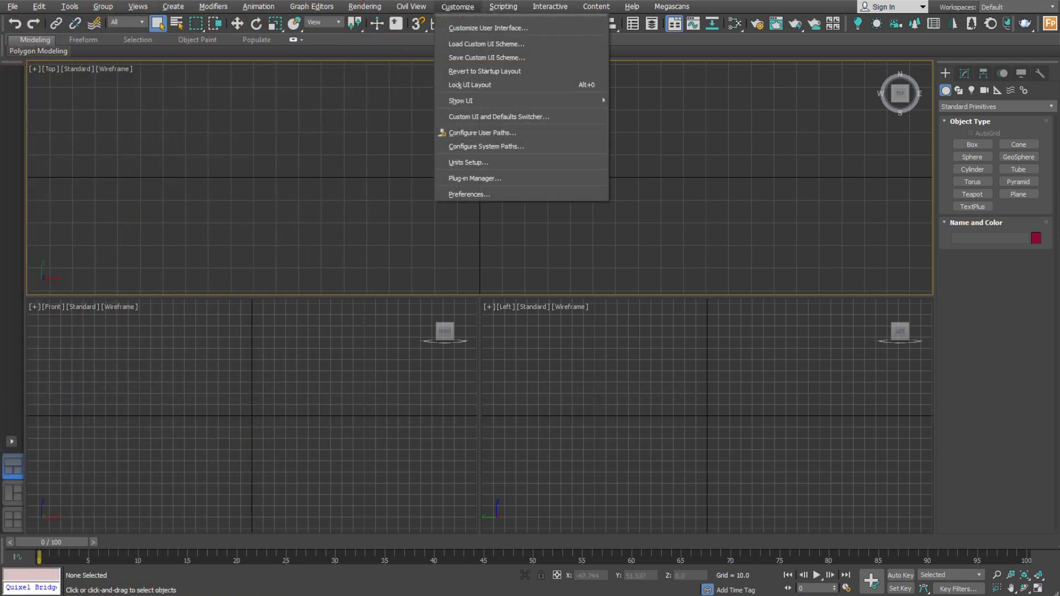
left_click(468, 194)
left_click_drag(525, 109, 637, 99)
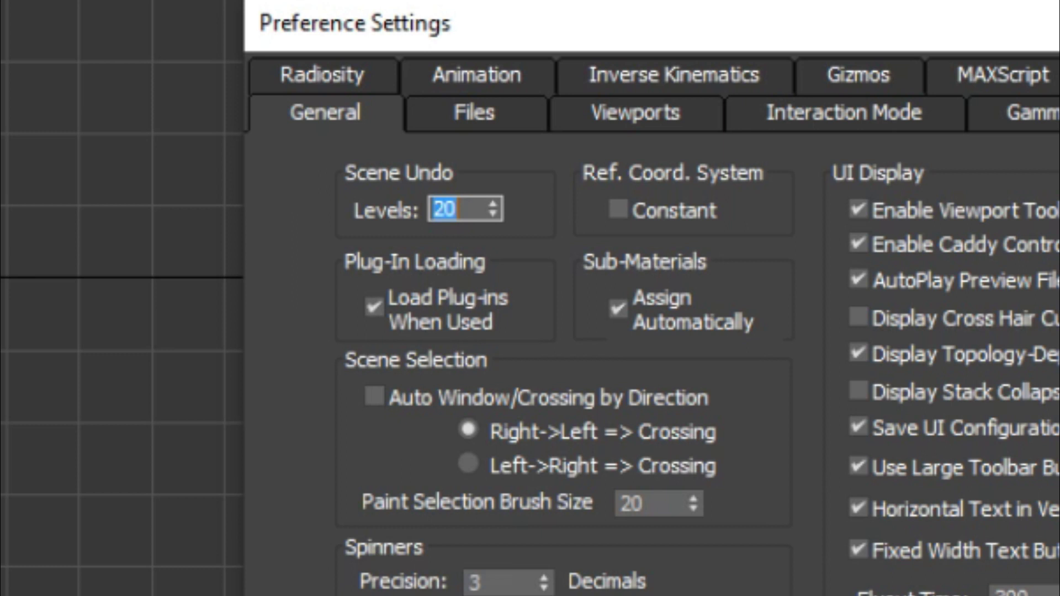
type("250")
key("Return")
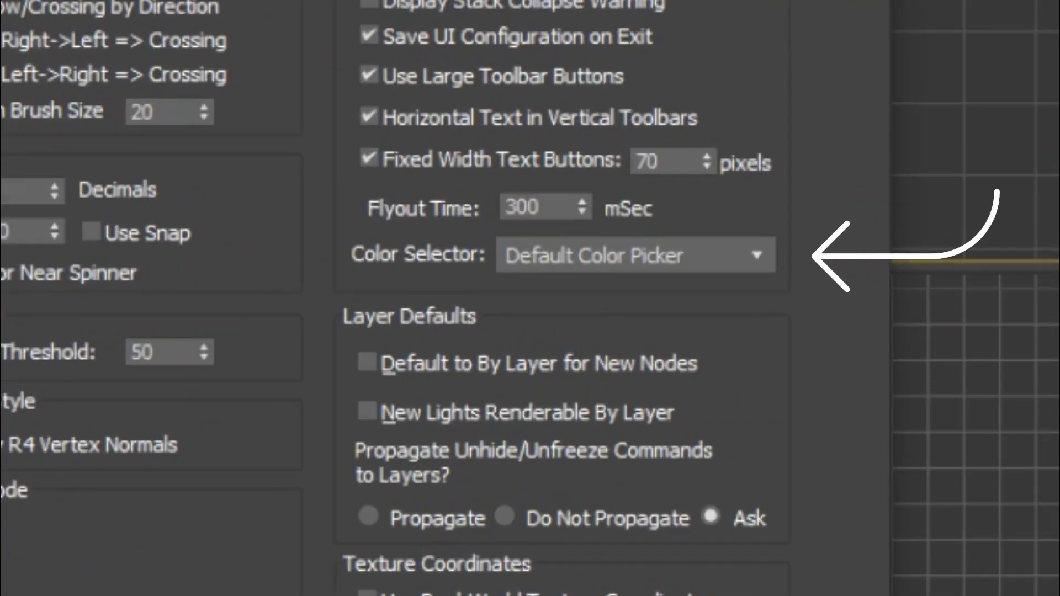
left_click(635, 255)
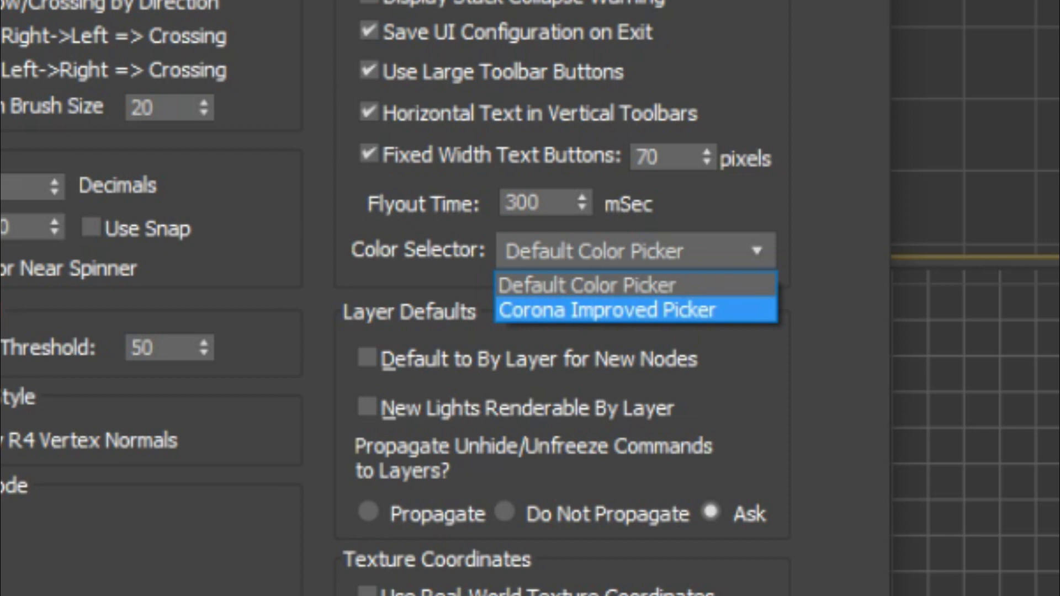
left_click(608, 310)
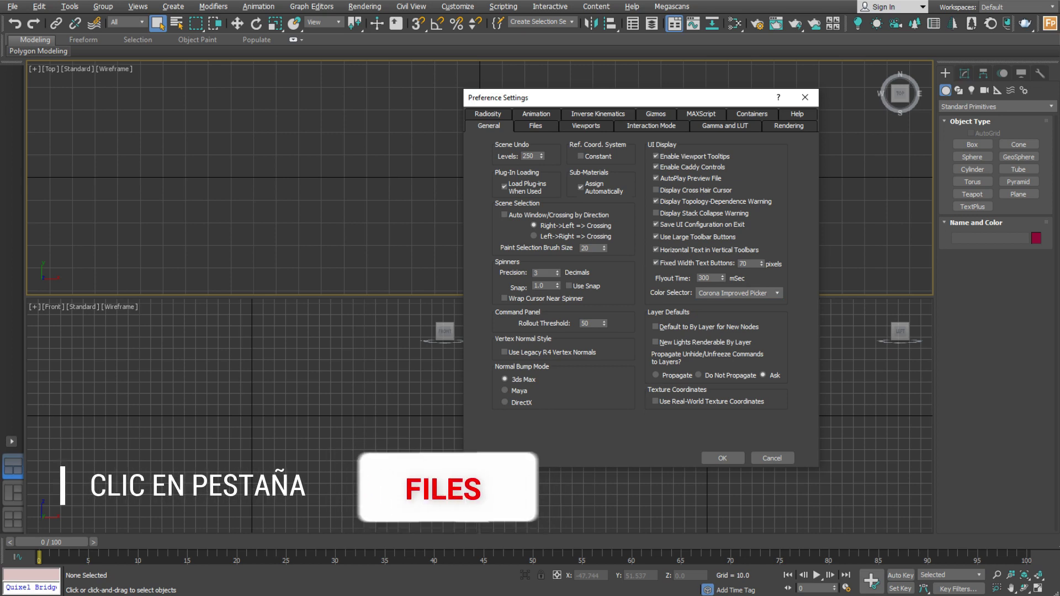
Step: In the file preferences, enable Compress on Save and set Auto Backup to 10 files with a 15-minute interval
left_click(536, 126)
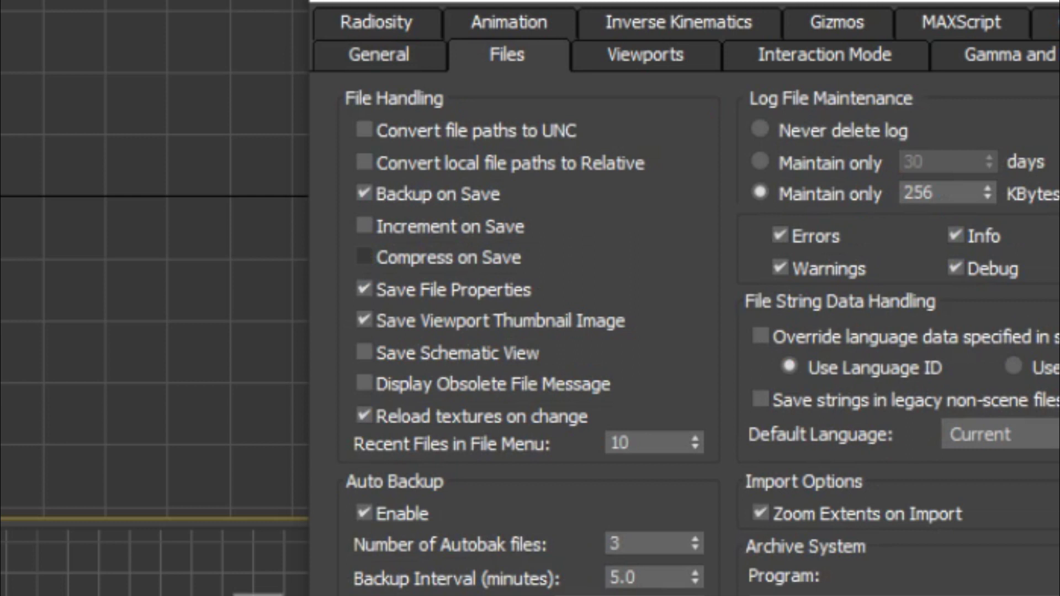
left_click(364, 258)
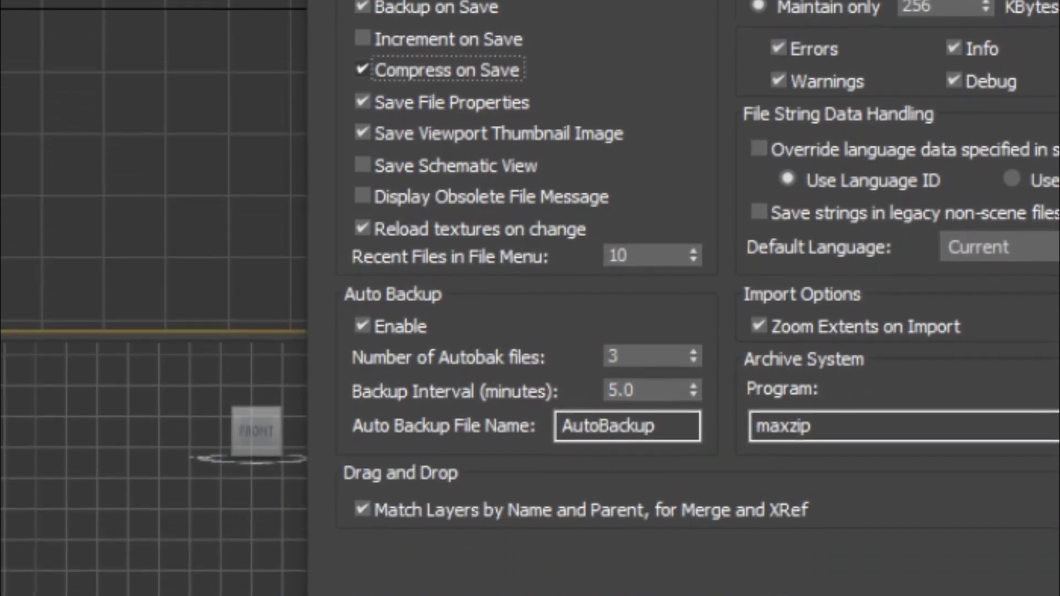
left_click(364, 177)
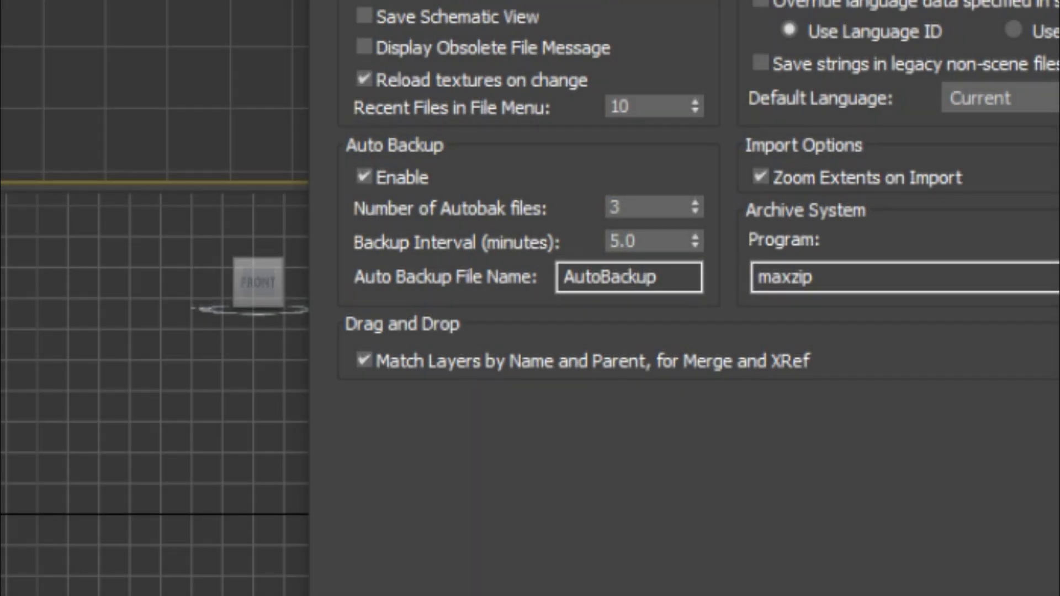
left_click(652, 207)
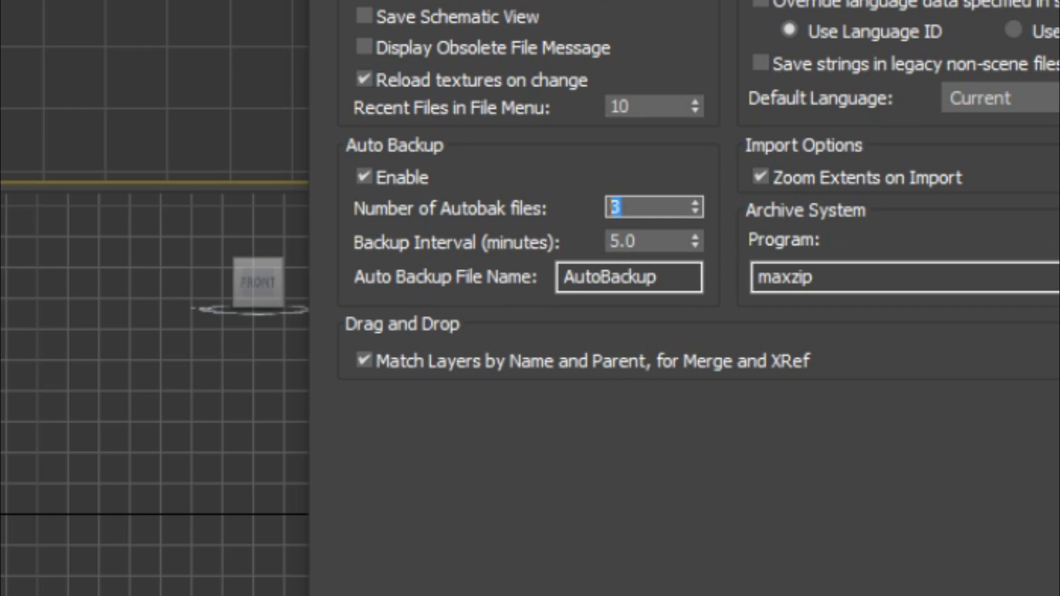
type("10")
key("Return")
key("Tab")
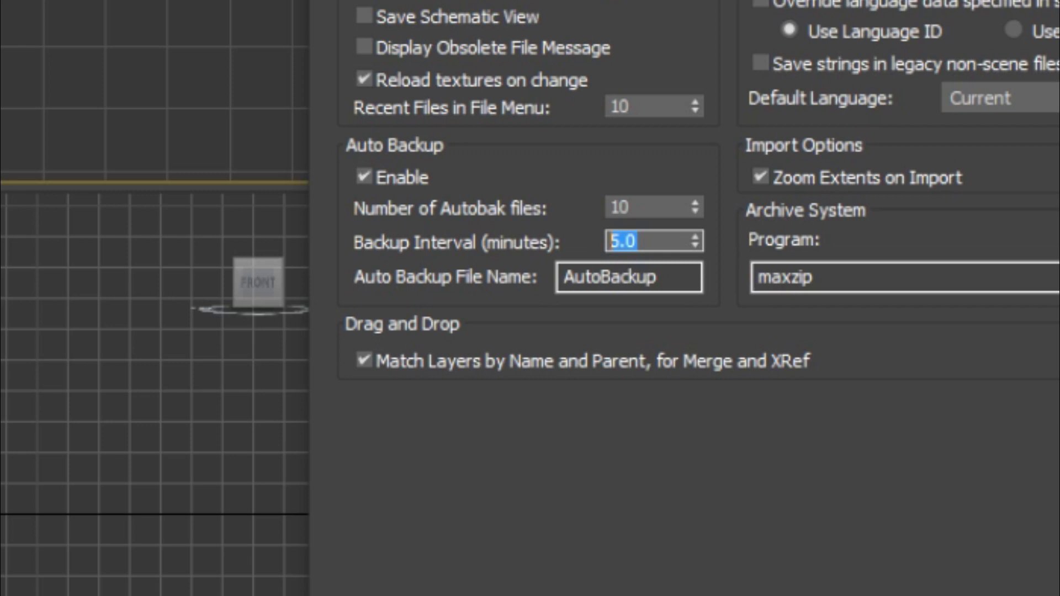
double_click(627, 241)
type("15")
key("Return")
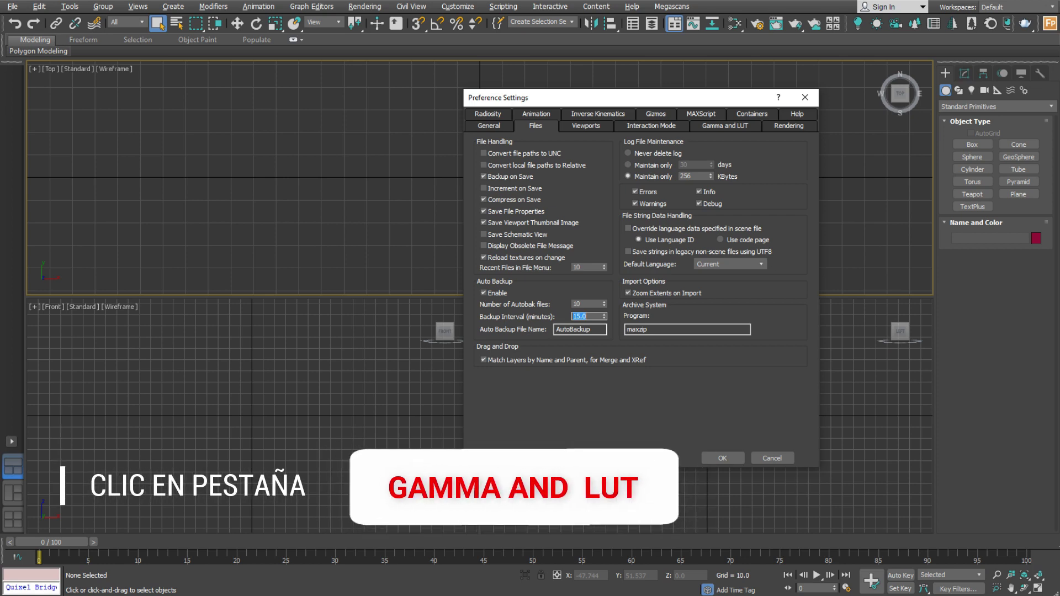
Step: Enable Gamma/LUT Correction in the preferences and accept all preference changes
left_click(725, 125)
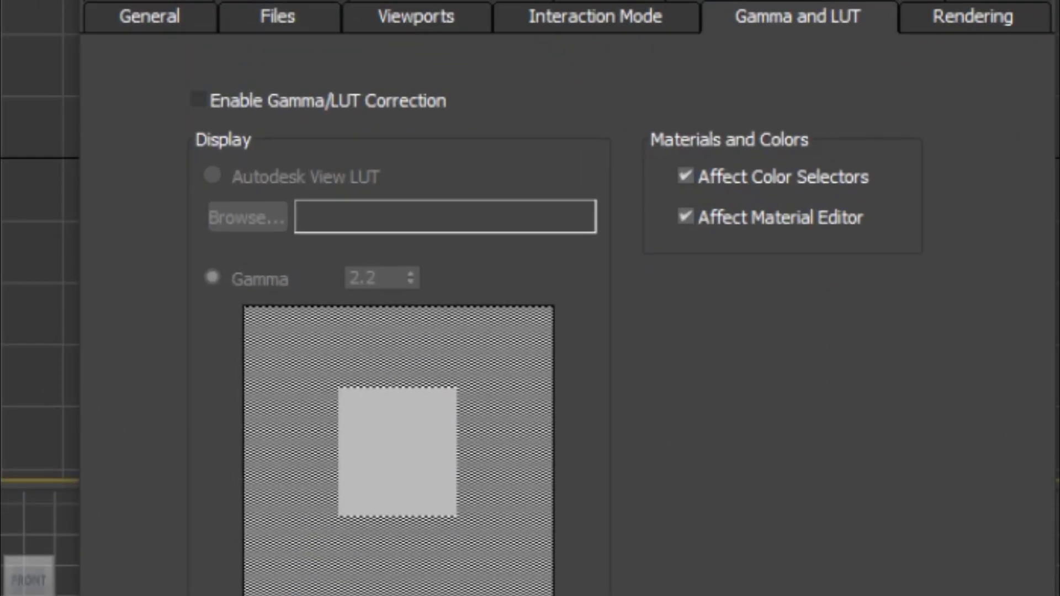
left_click(451, 145)
left_click(364, 278)
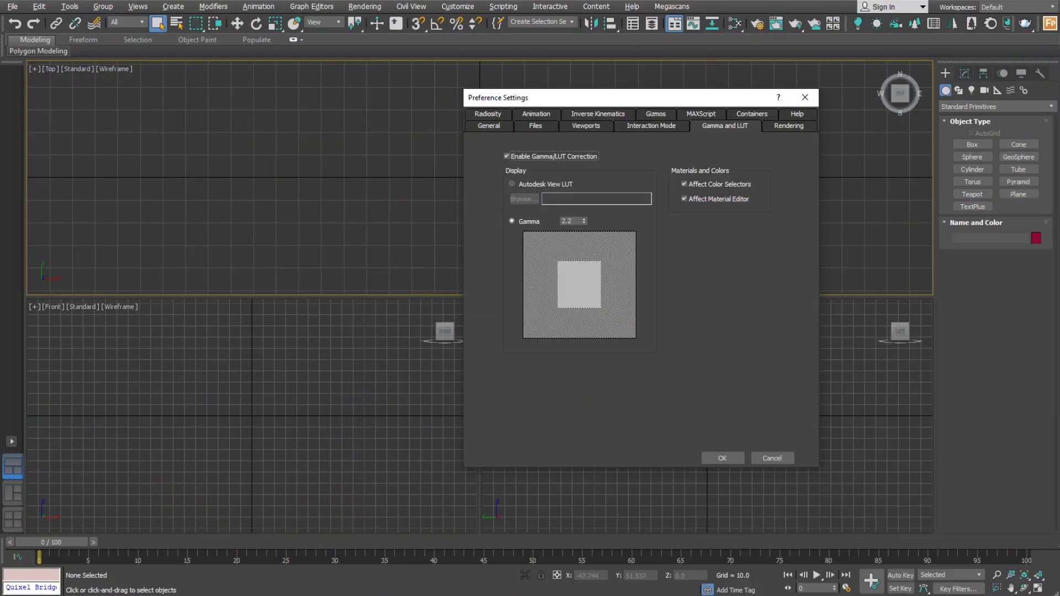
left_click(723, 458)
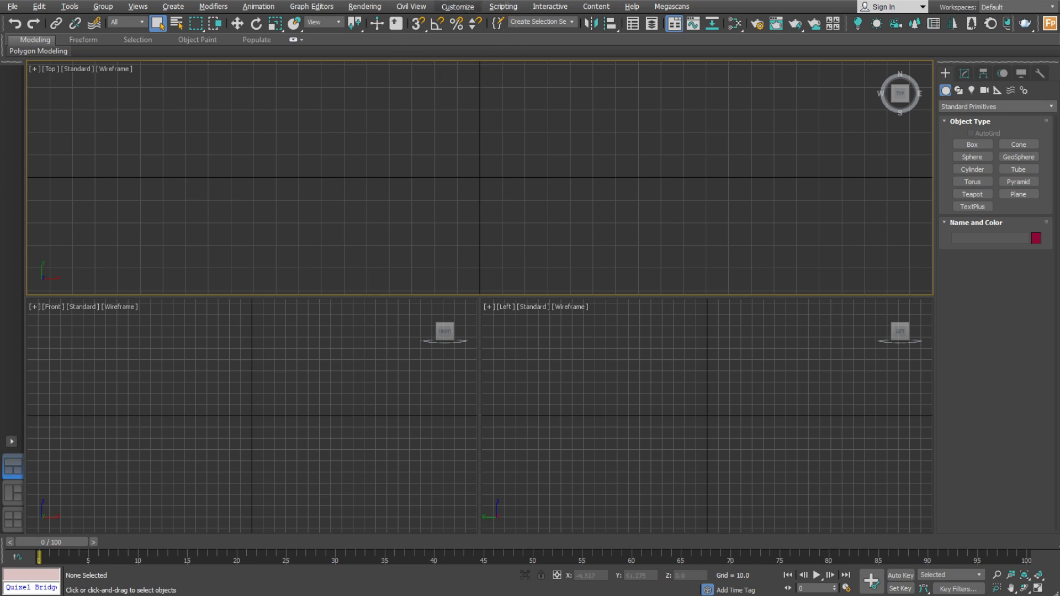
Step: In the units setup, change the display unit scale to Metric with Centimeters
left_click(458, 7)
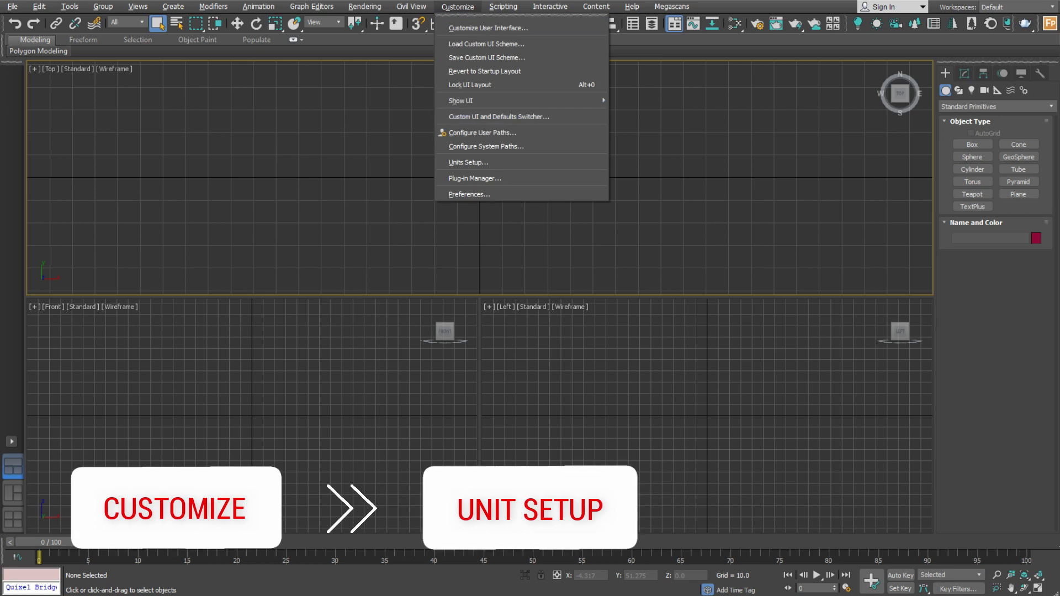
left_click(469, 162)
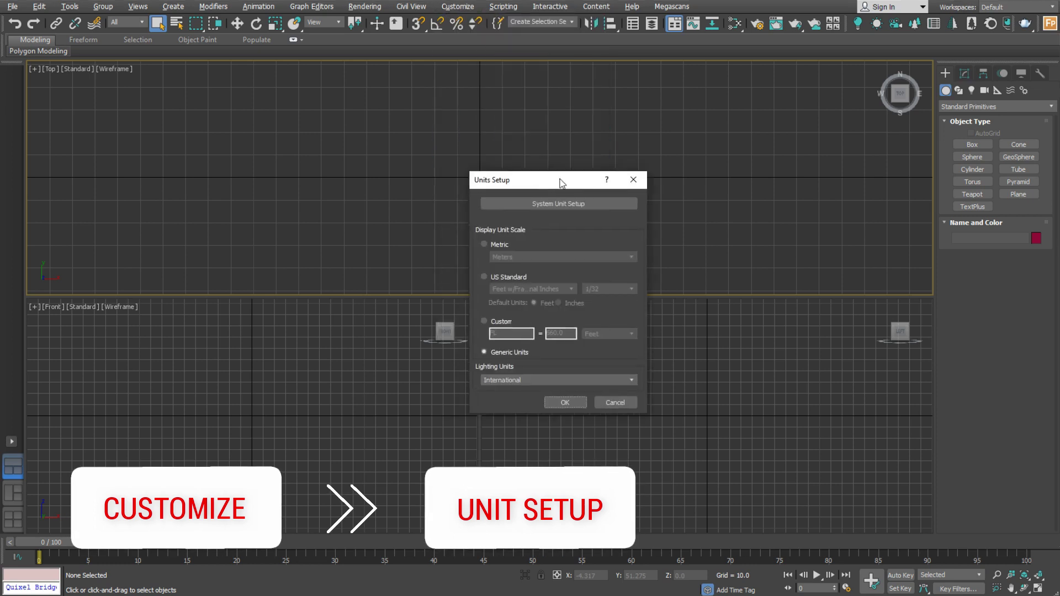
left_click_drag(562, 183, 815, 161)
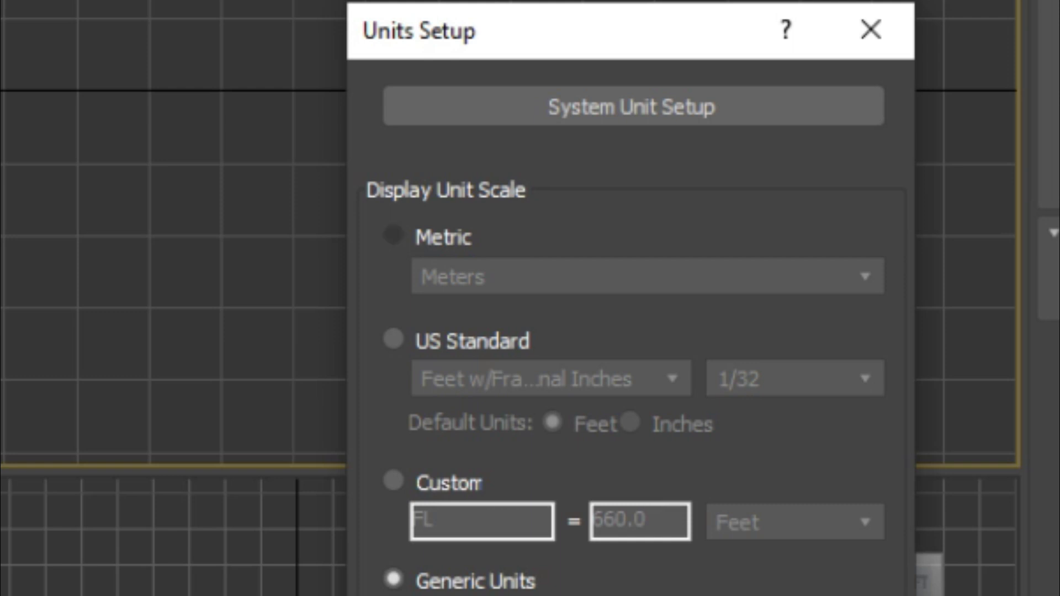
left_click(393, 235)
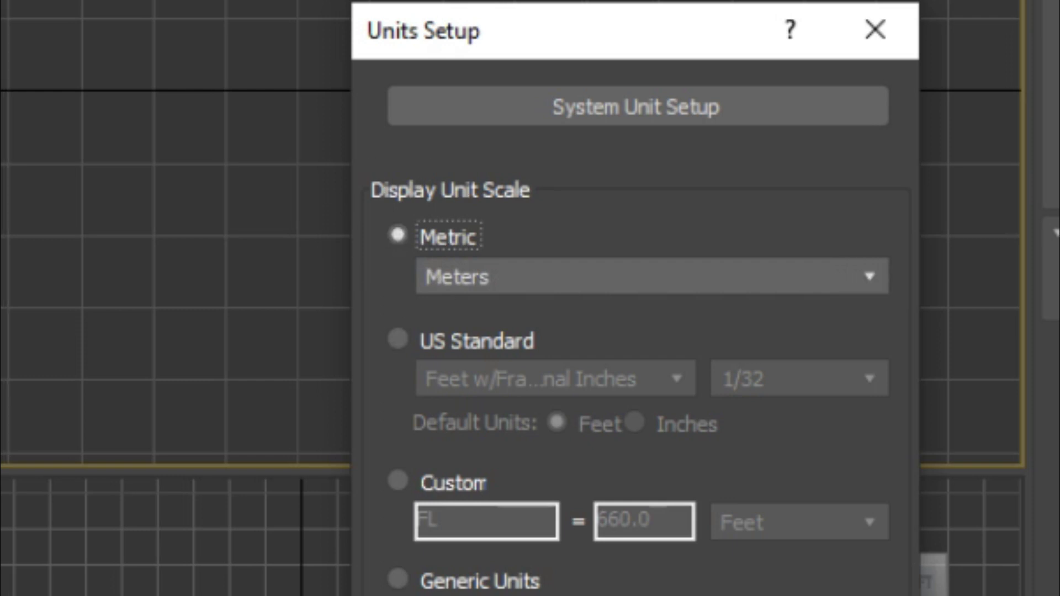
left_click(651, 276)
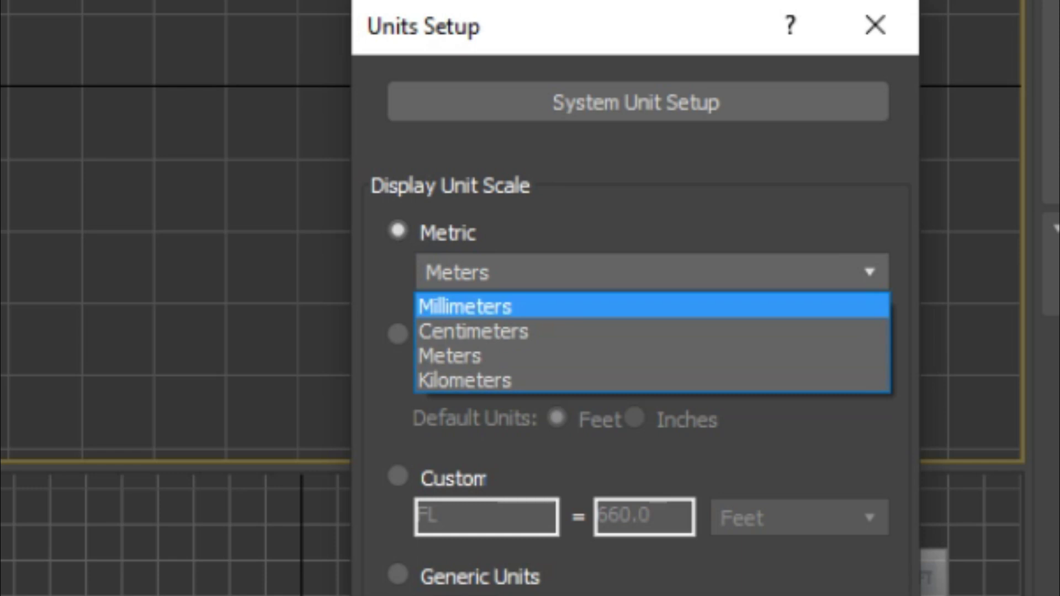
key("Down")
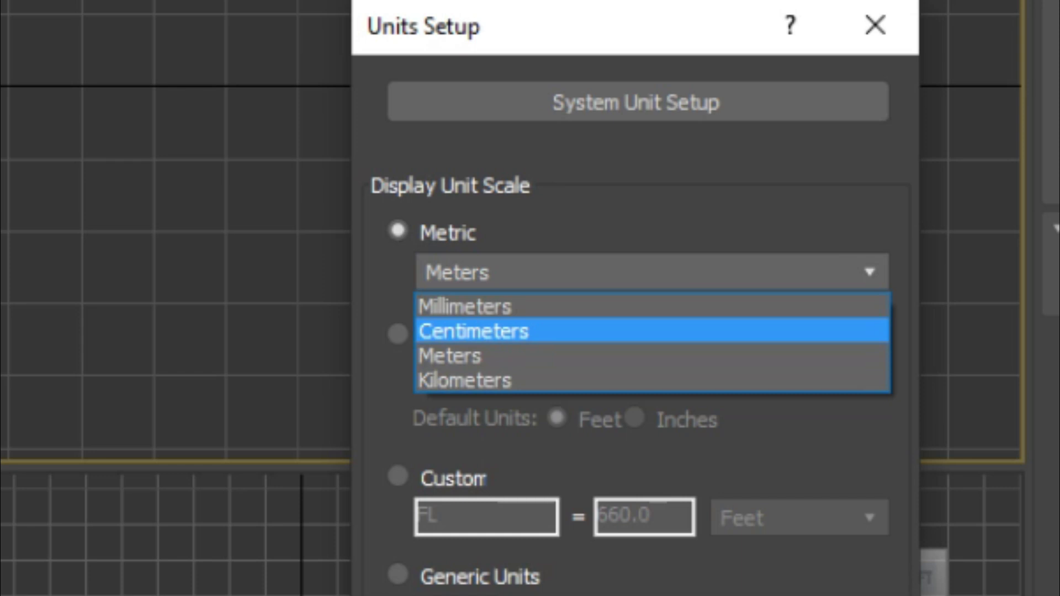
key("Down")
key("Down")
key("Up")
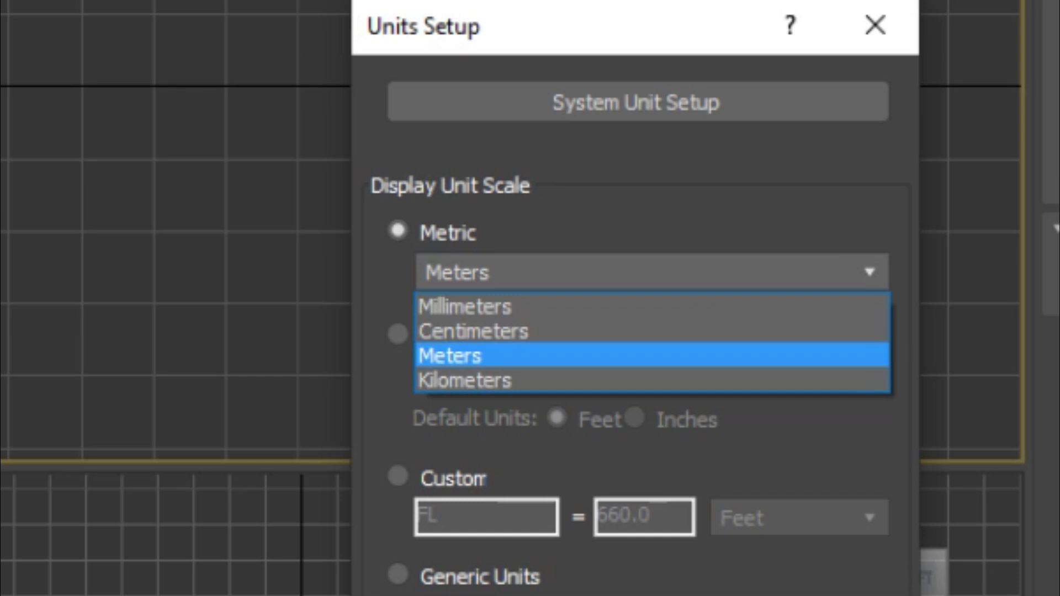
key("Up")
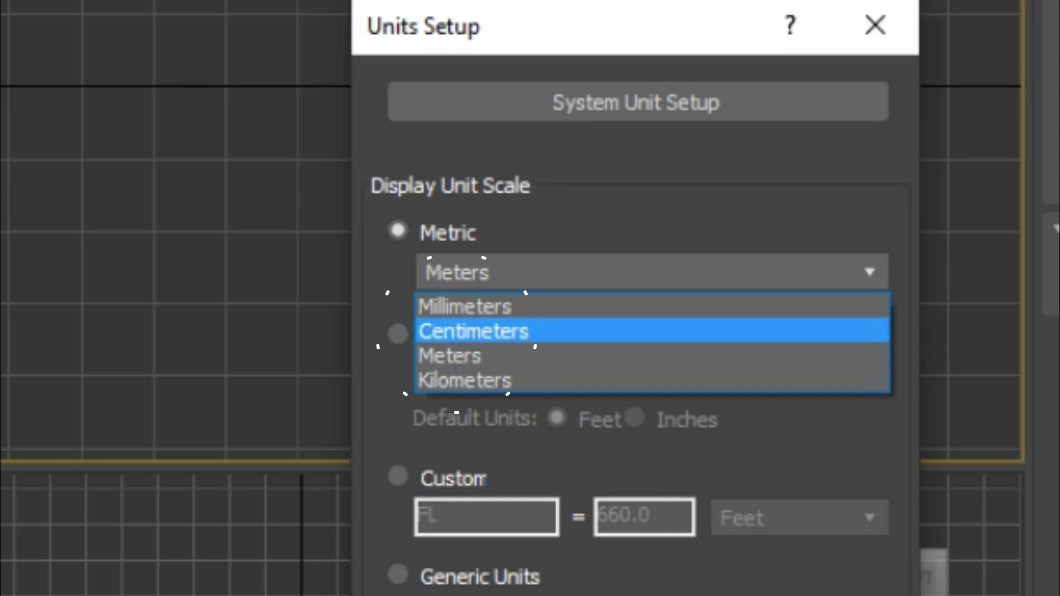
key("Return")
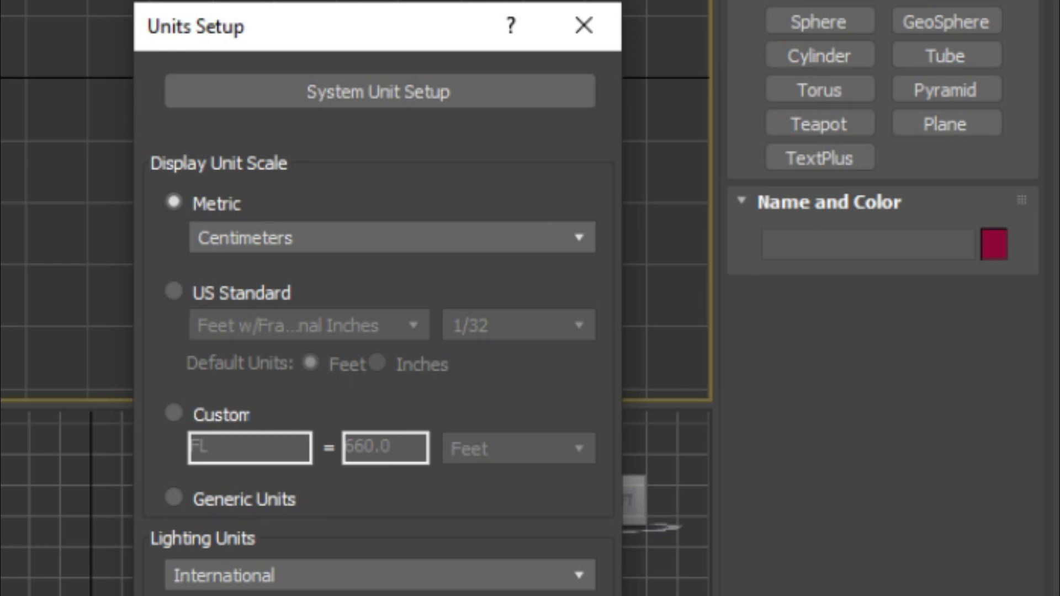
Step: Set the system unit scale to 1 unit = 1.0 Centimeters and accept it
left_click(379, 91)
left_click_drag(378, 143, 826, 152)
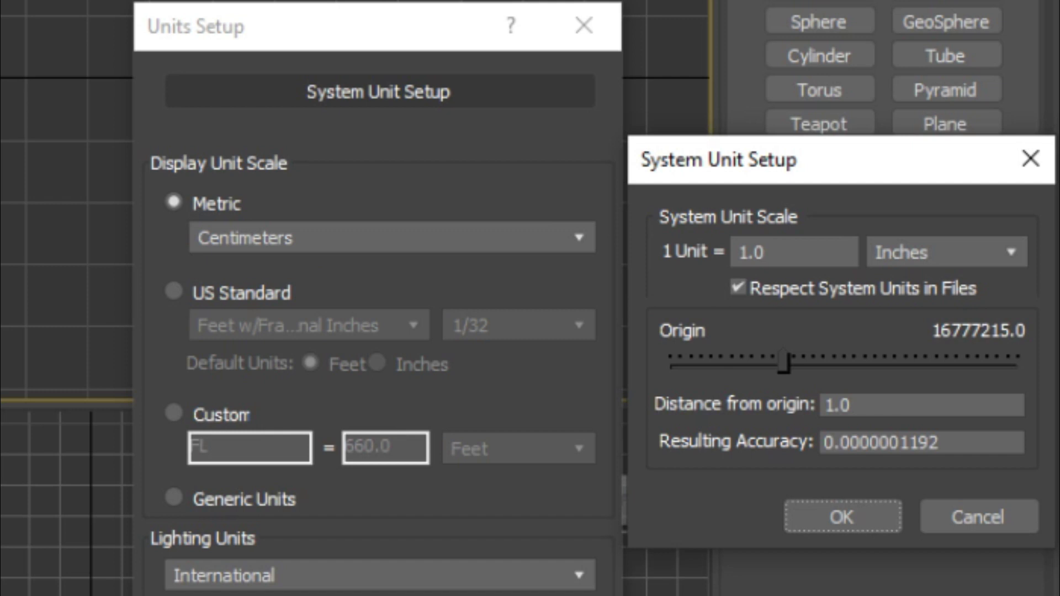
left_click(947, 252)
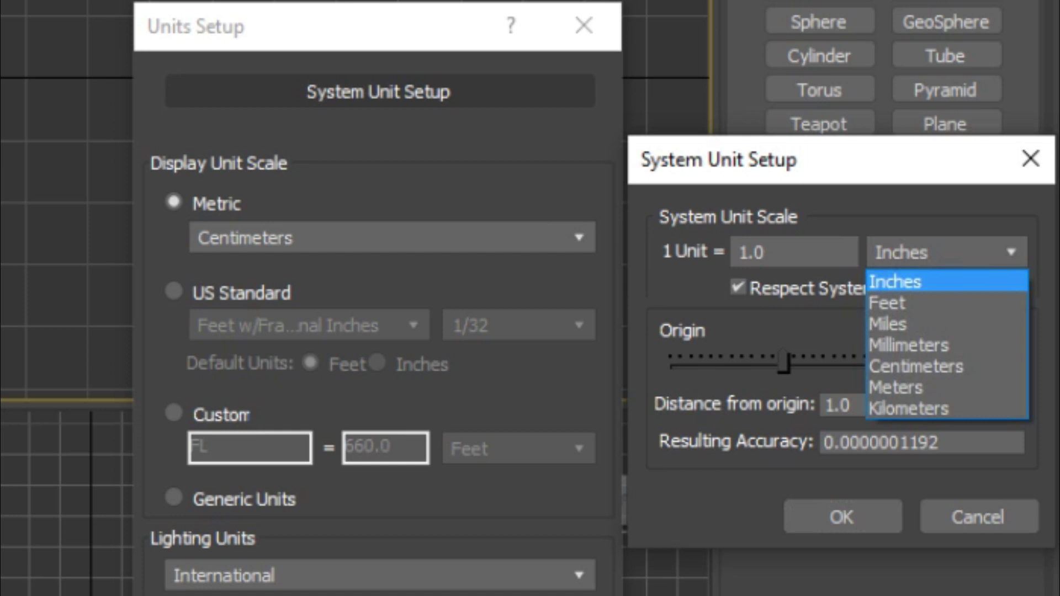
left_click(934, 366)
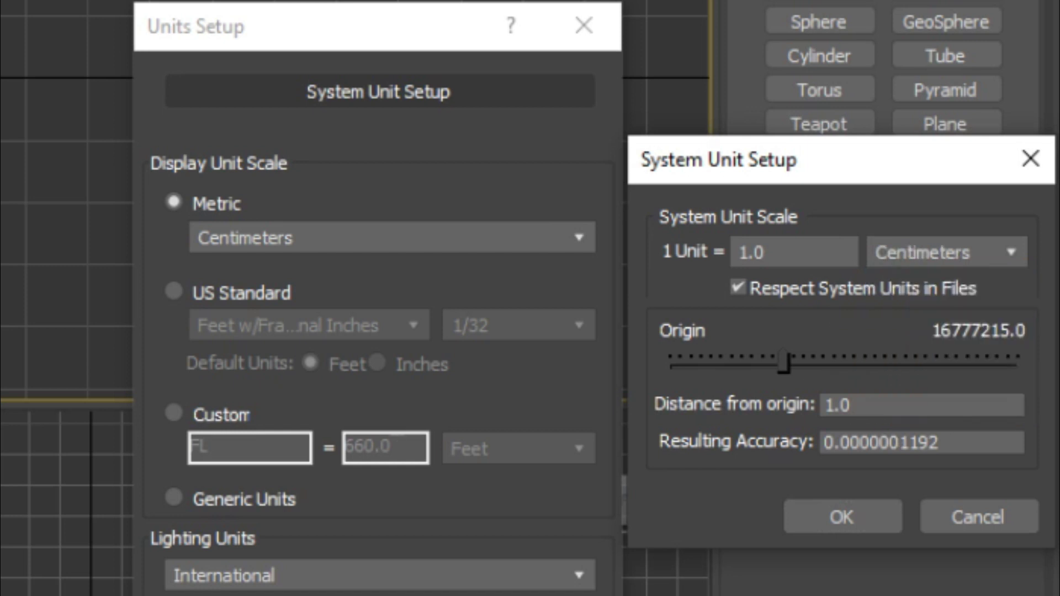
key("Return")
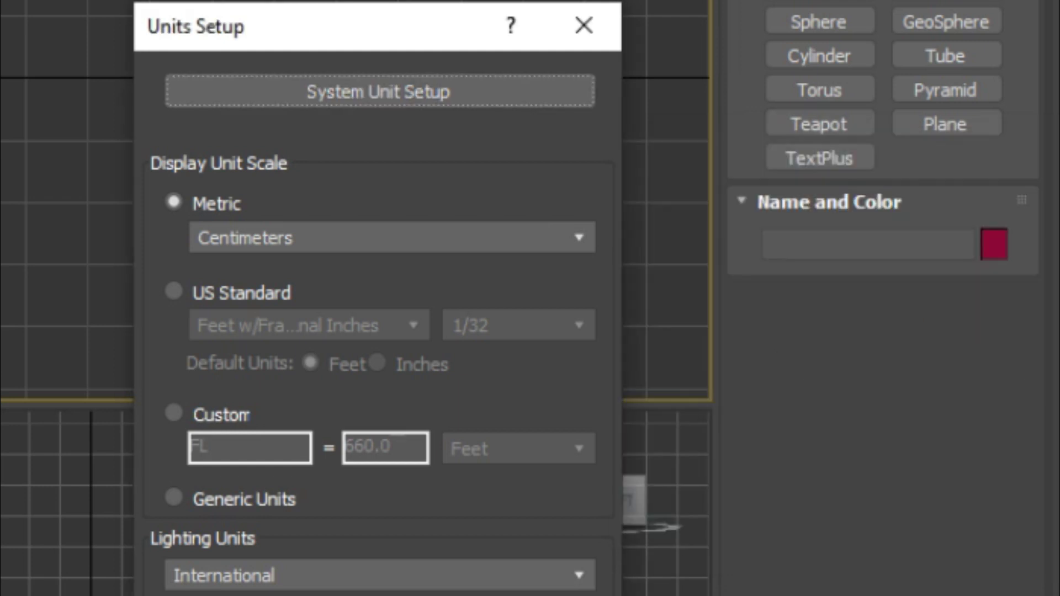